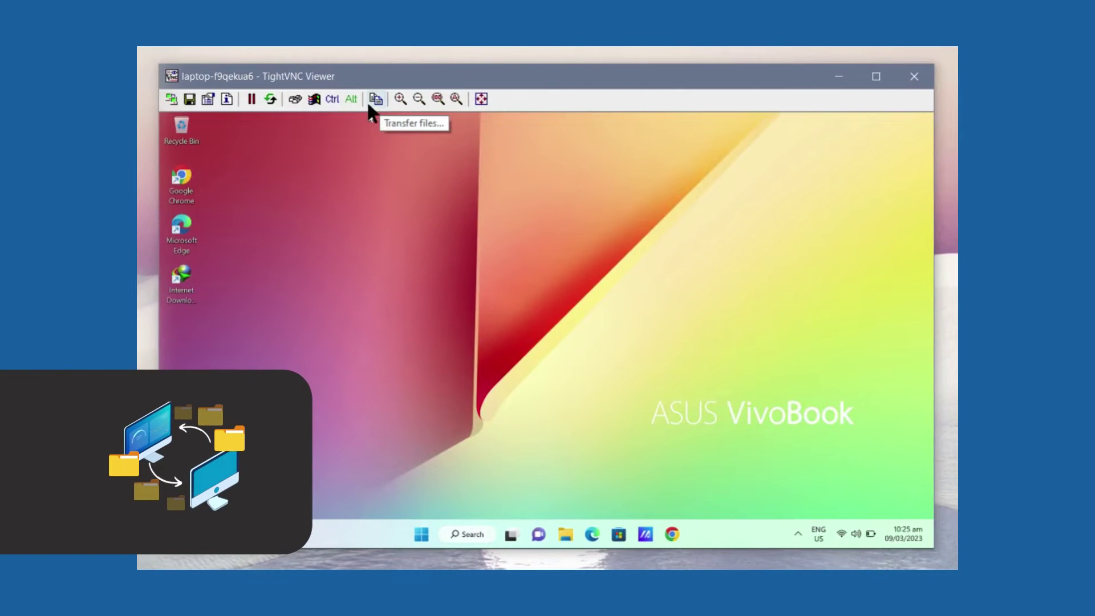
# Step: Download Screenshot (6).png from the remote Screenshots folder into D:\Screenshots and refresh the local listing
pyautogui.click(374, 101)
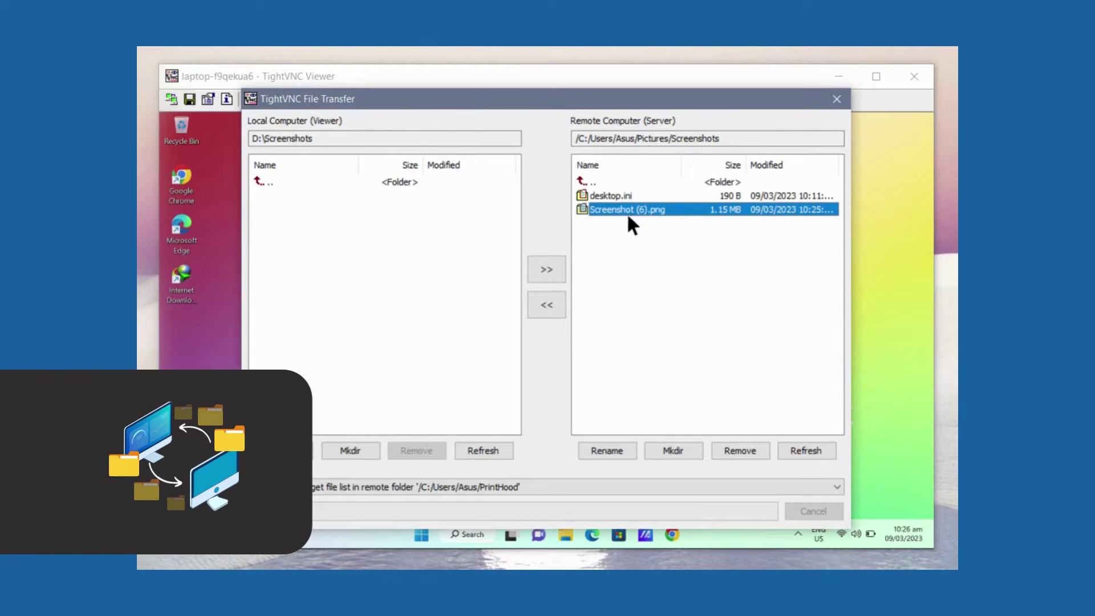
pyautogui.click(539, 302)
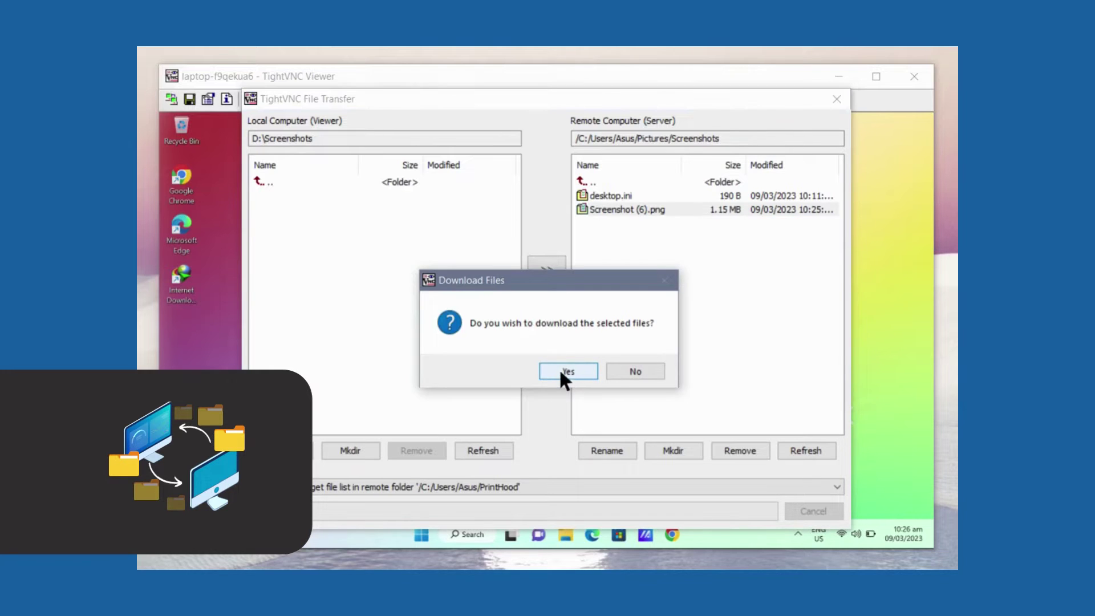
pyautogui.click(560, 371)
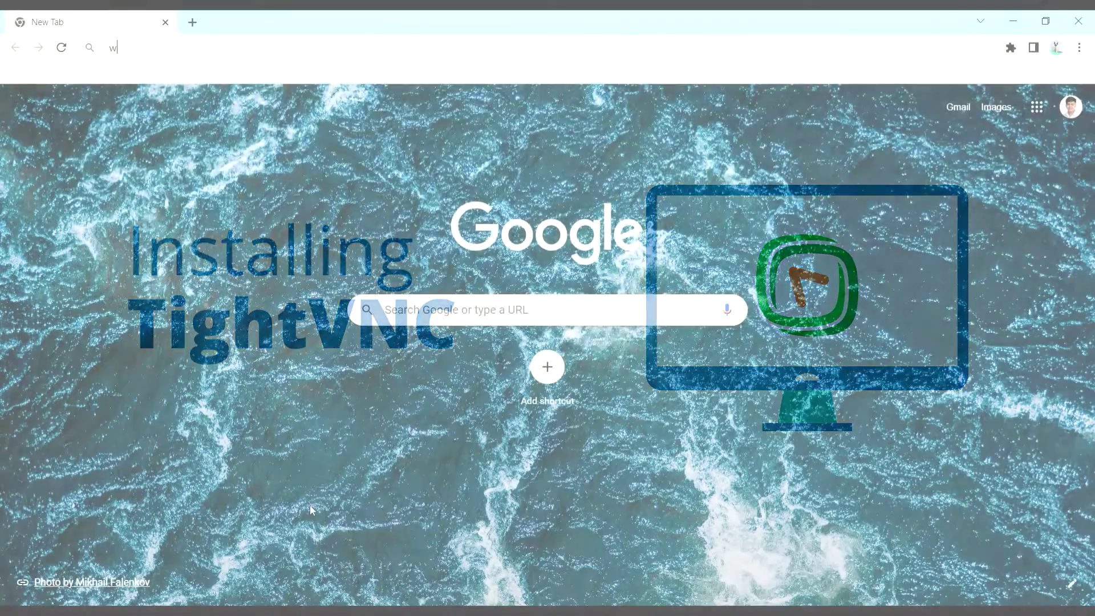
pyautogui.write('www.tightvnc.c')
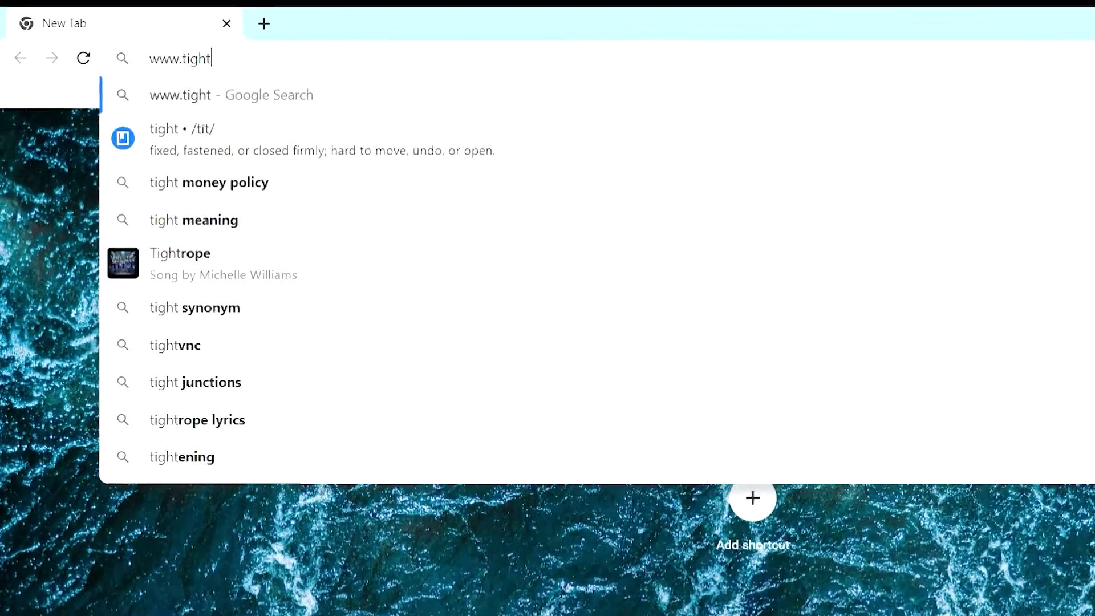
pyautogui.write('om')
pyautogui.press('Return')
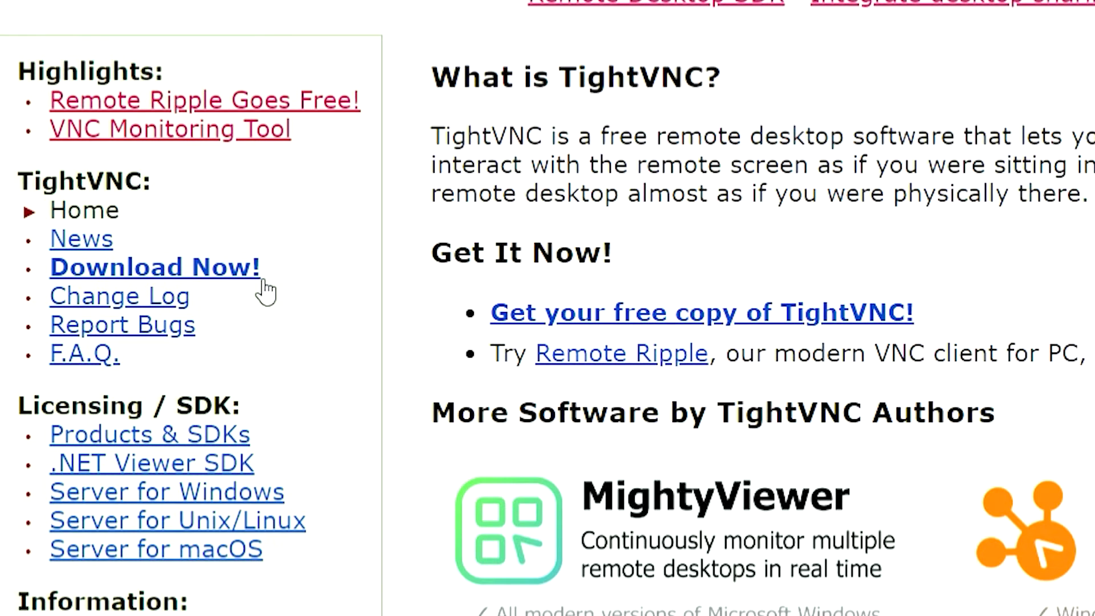
pyautogui.click(256, 271)
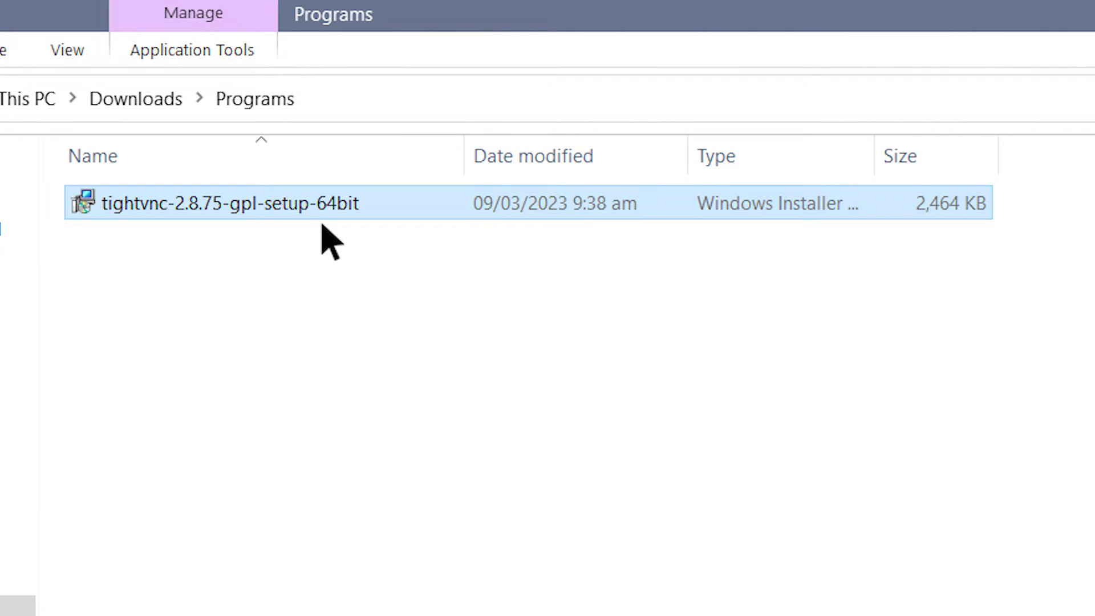
# Step: Launch the TightVNC installer and accept the license agreement
pyautogui.doubleClick(318, 218)
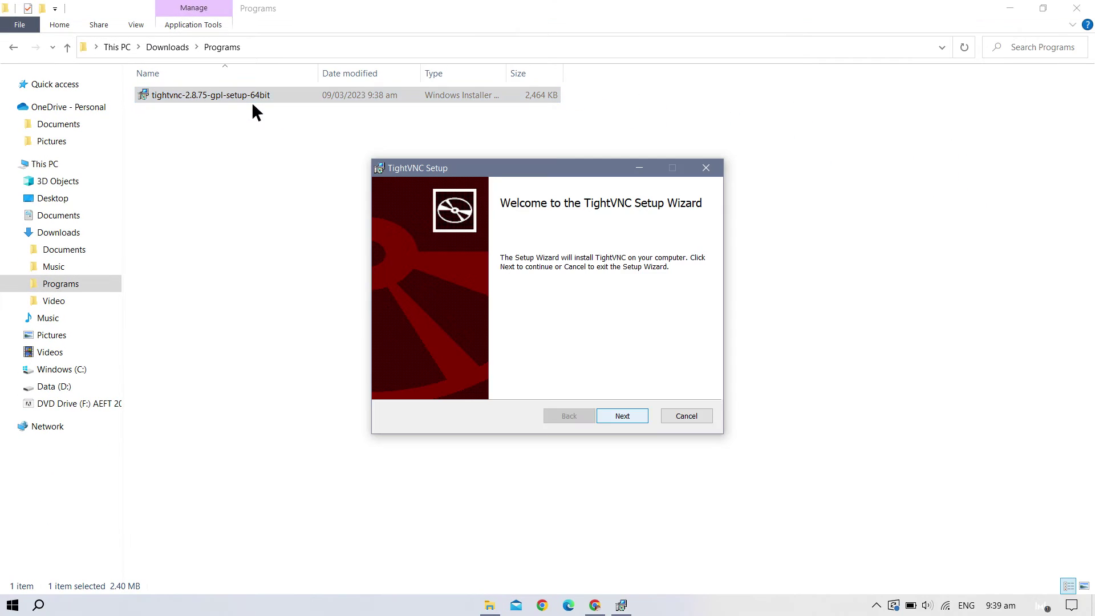
pyautogui.click(617, 416)
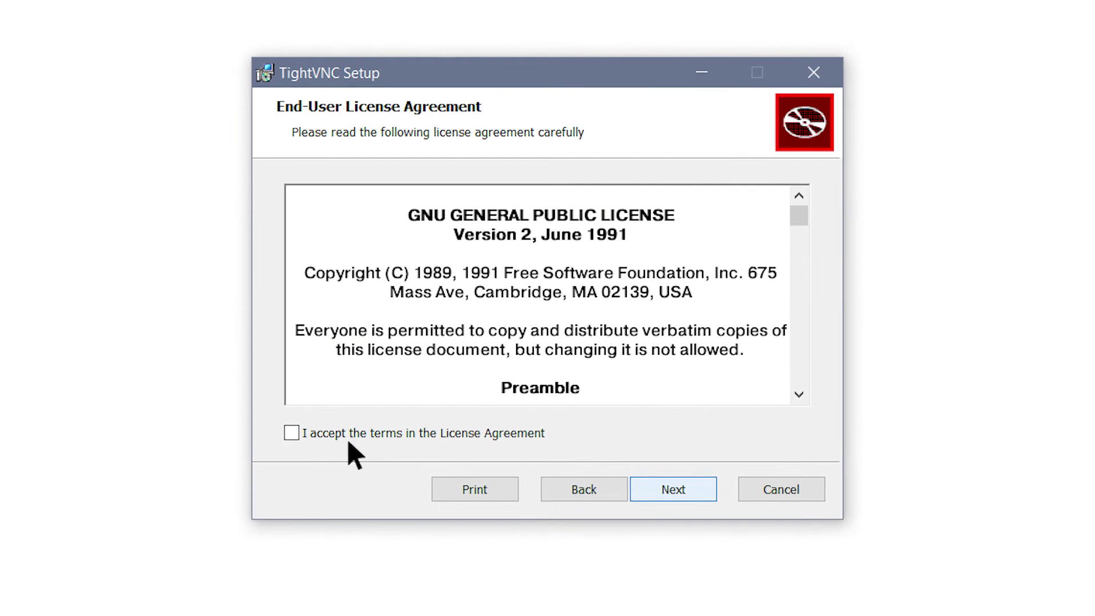
pyautogui.click(291, 434)
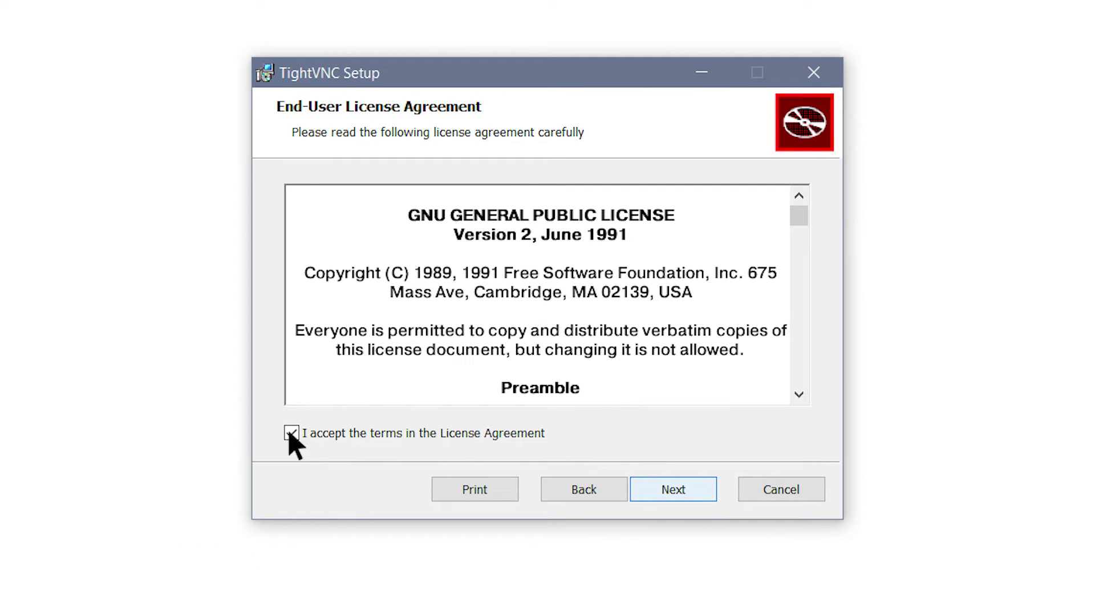
pyautogui.click(665, 492)
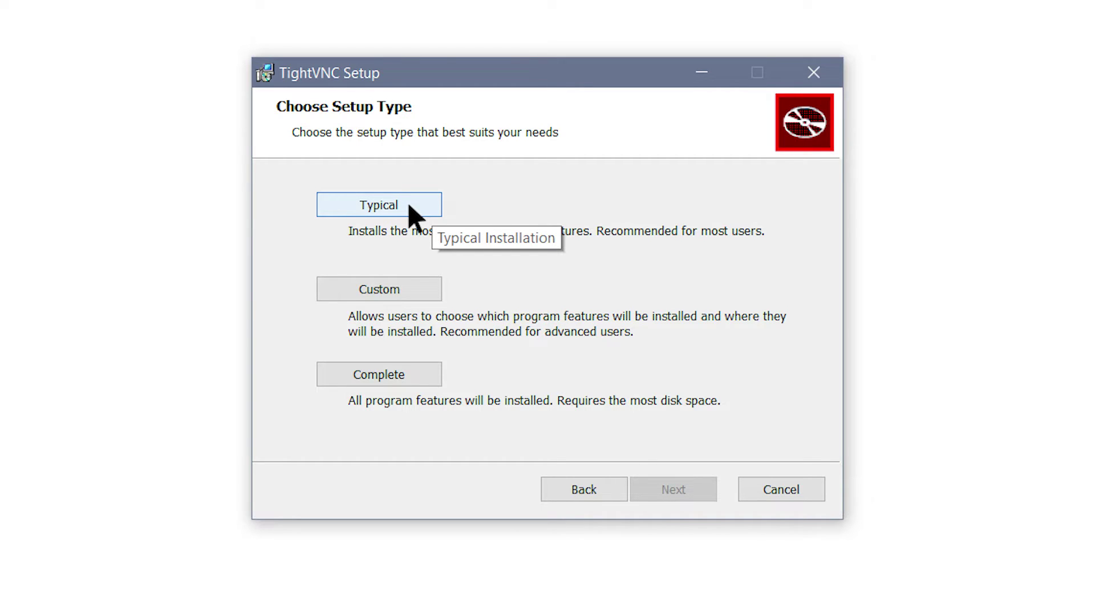
# Step: Choose the Typical setup type and start installing TightVNC
pyautogui.click(415, 211)
pyautogui.click(657, 501)
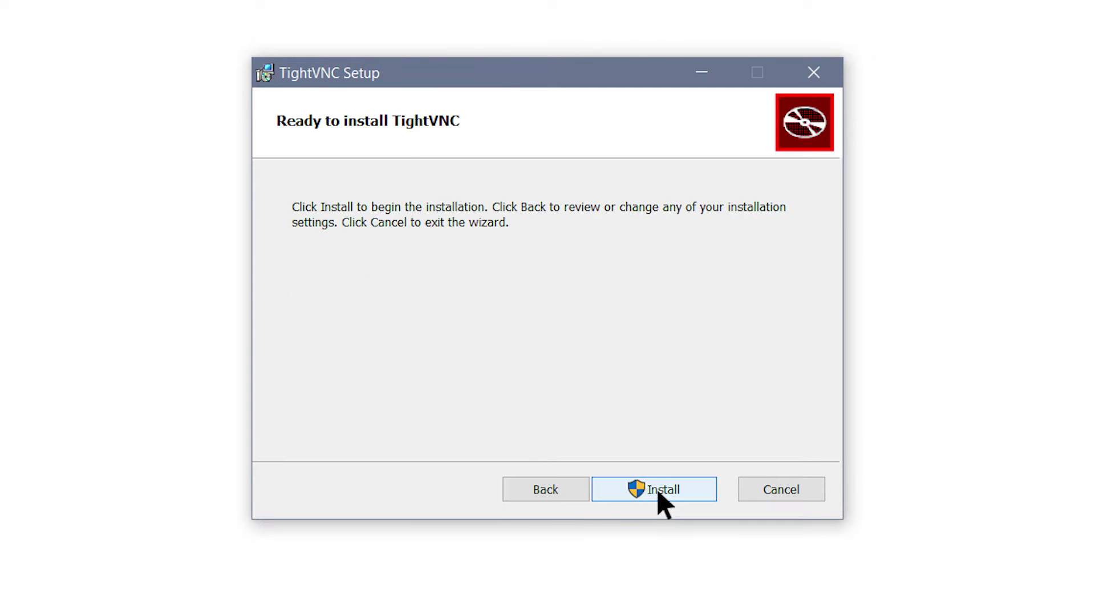
pyautogui.click(661, 490)
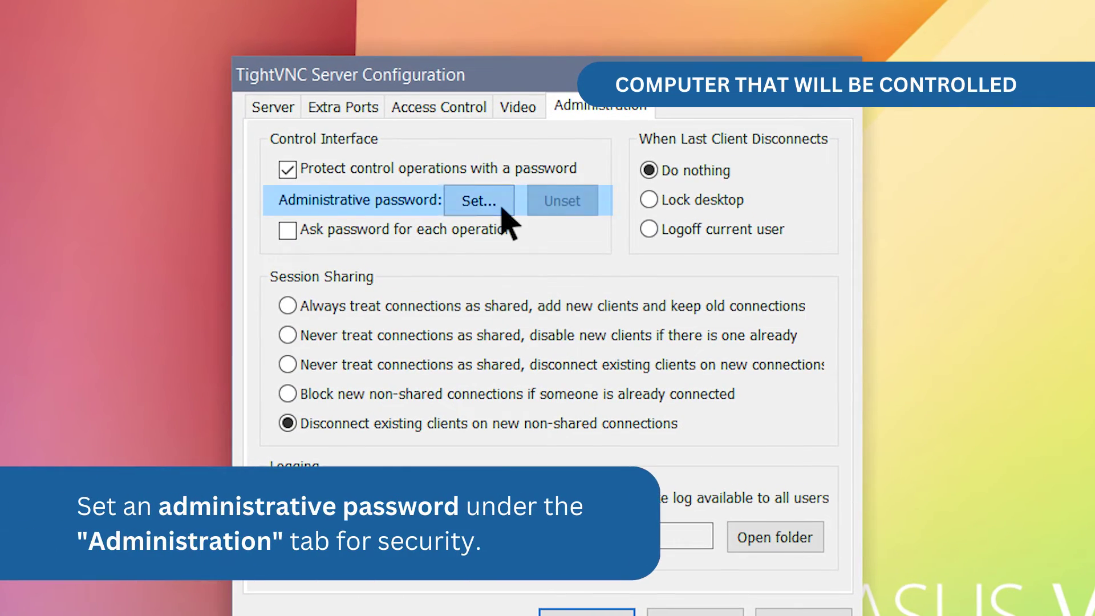
# Step: Set the administrative password and the primary remote-access password, then apply the server settings
pyautogui.click(502, 201)
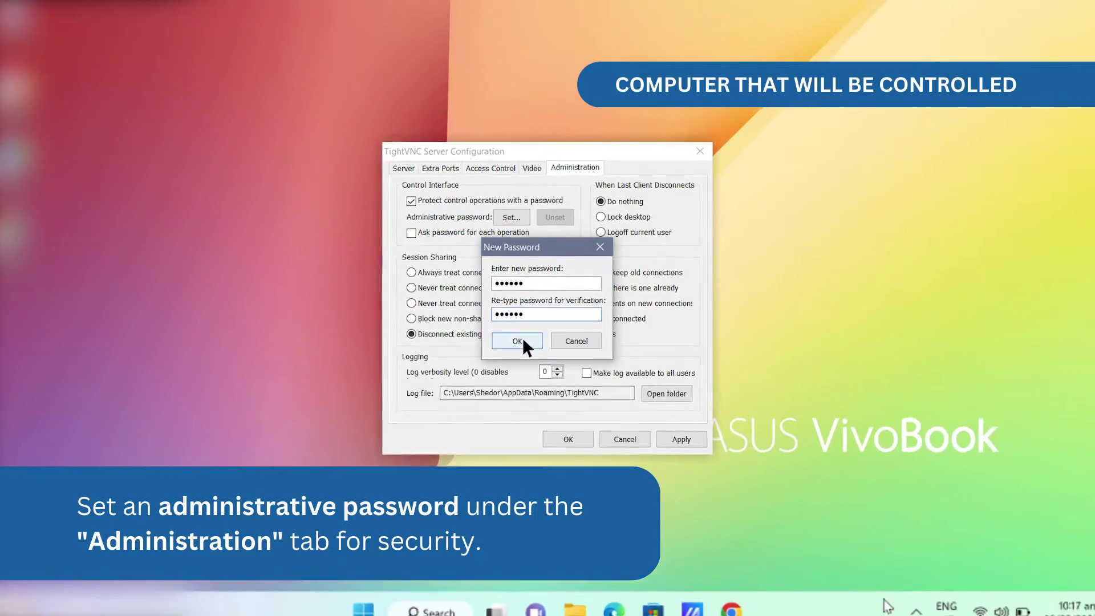
pyautogui.click(521, 341)
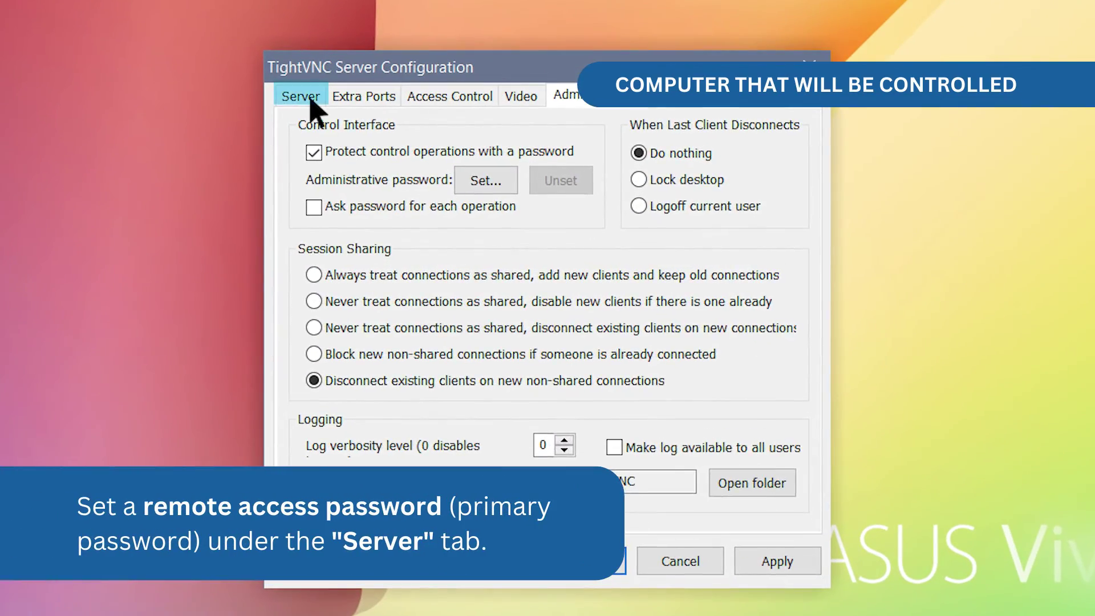
pyautogui.click(355, 134)
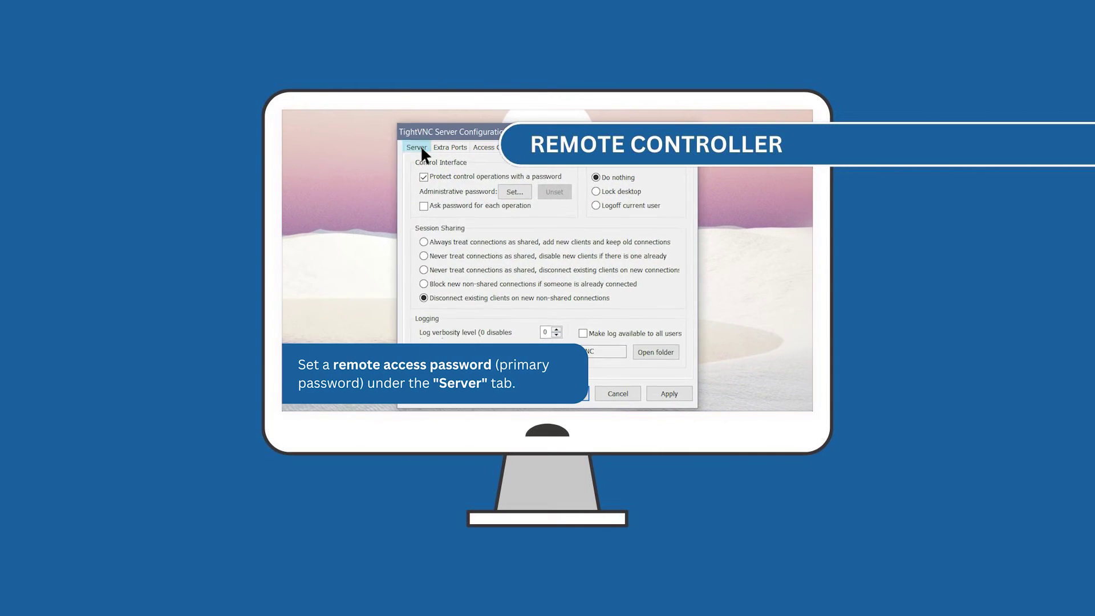
pyautogui.click(417, 148)
pyautogui.click(454, 239)
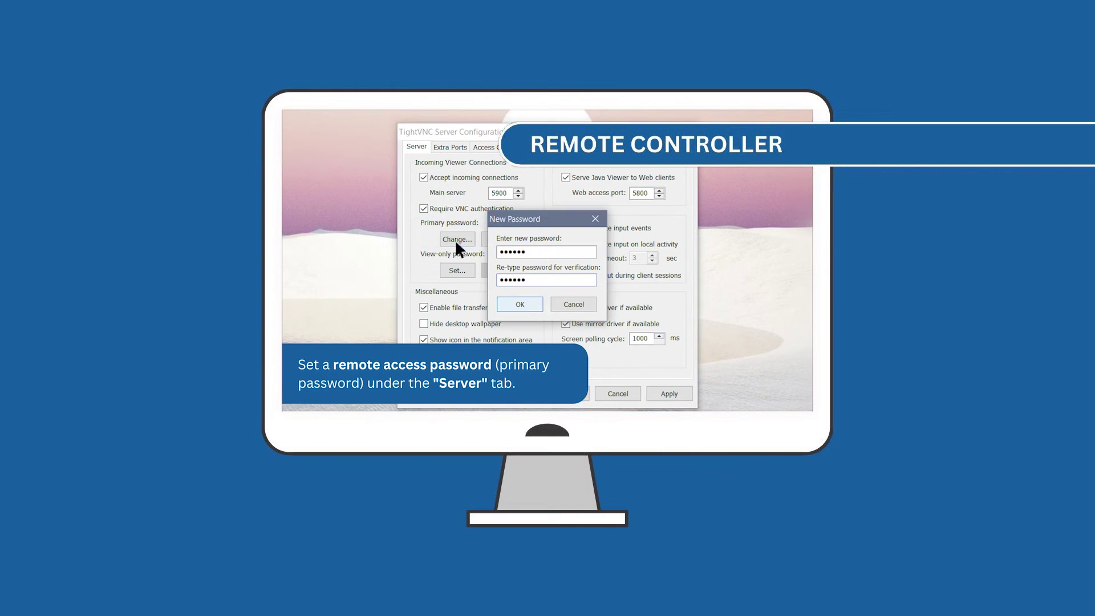
pyautogui.click(516, 303)
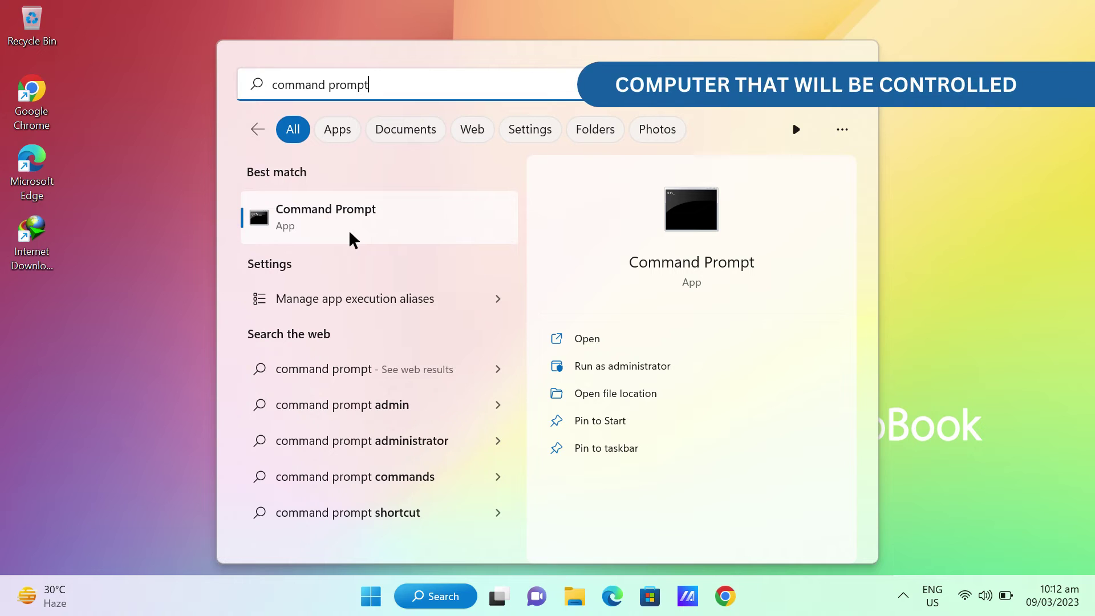
# Step: Open Command Prompt and run ipconfig to read this computer's IPv4 address
pyautogui.click(326, 216)
pyautogui.write('ipconfig')
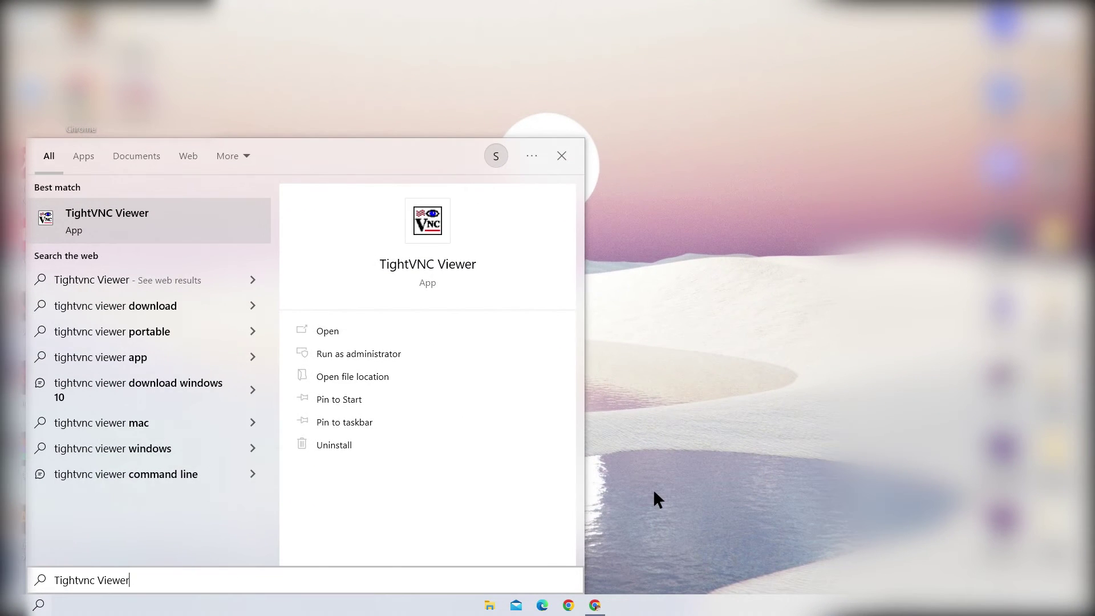
# Step: Connect TightVNC Viewer to remote host 192.168.0.15 and log in with the remote-access password
pyautogui.click(198, 234)
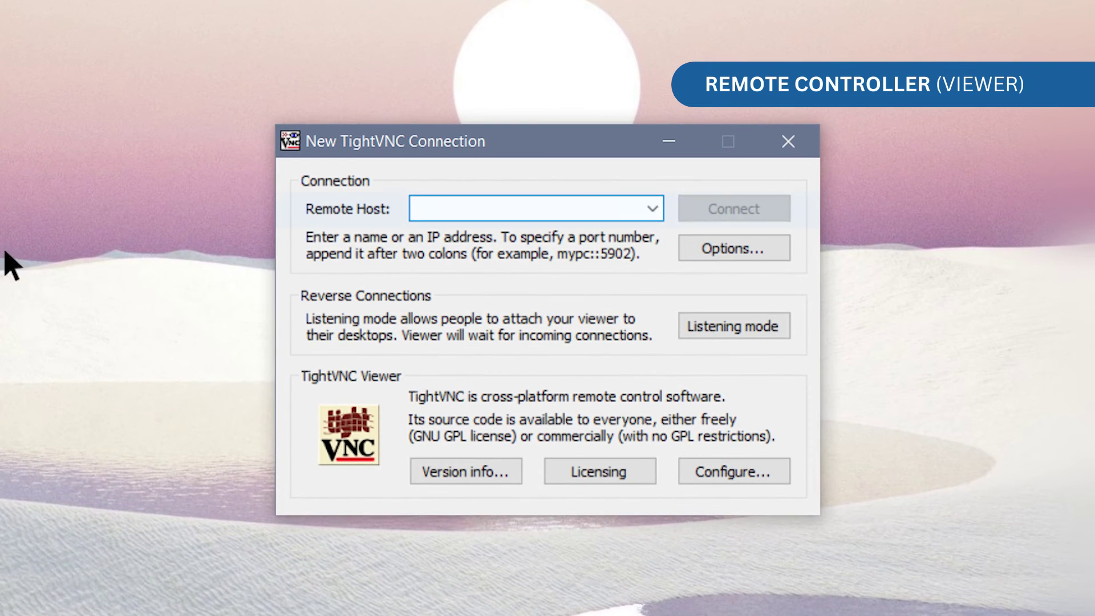
pyautogui.write('192.168.0.15')
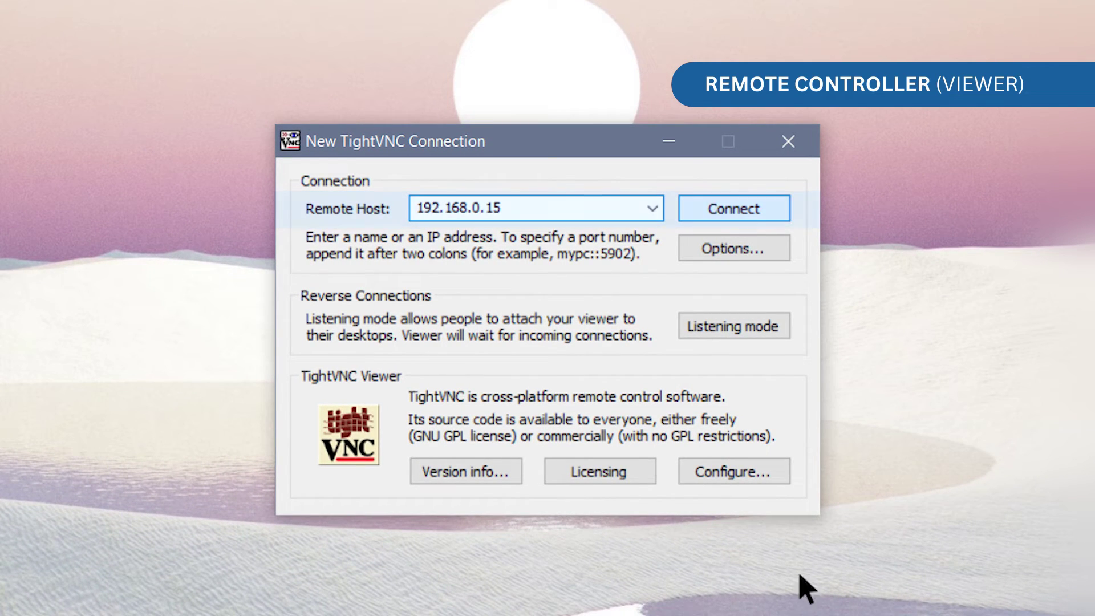
pyautogui.click(740, 210)
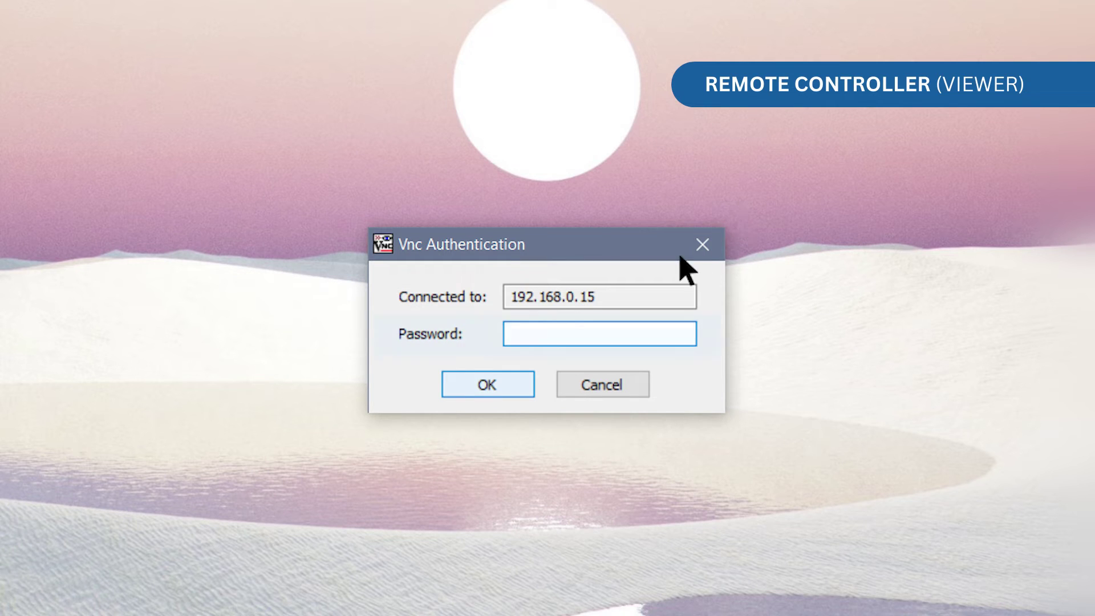
pyautogui.write('******')
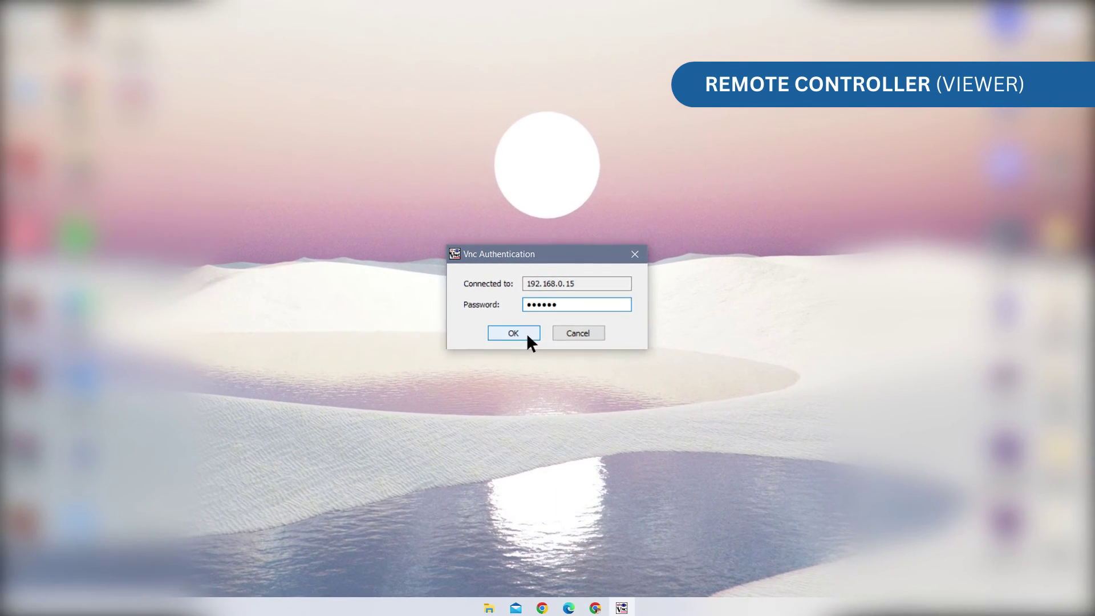
pyautogui.click(528, 336)
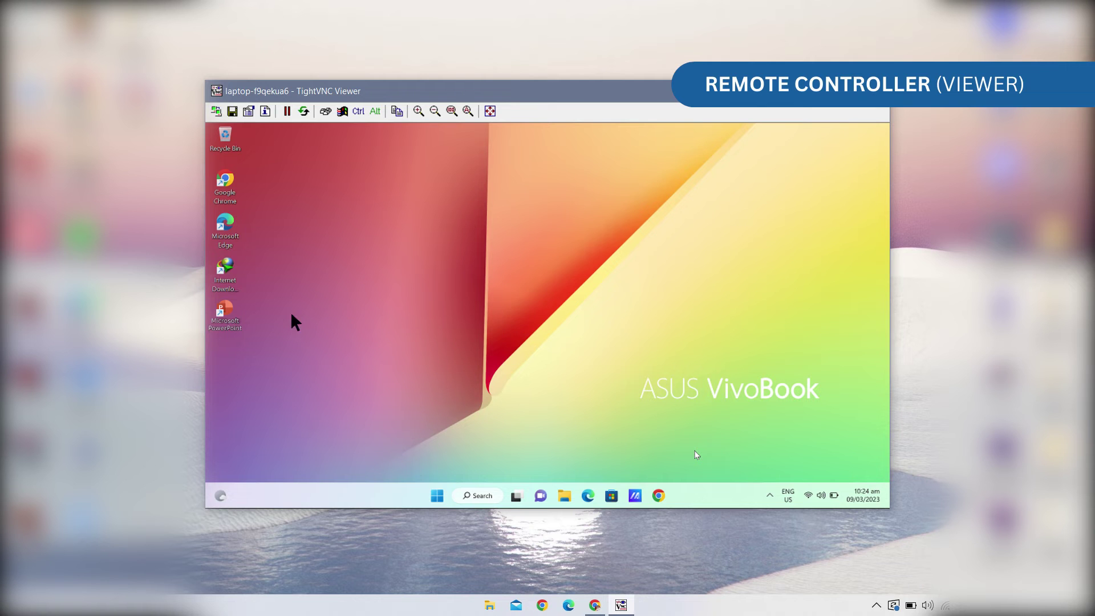
# Step: Launch PowerPoint on the remote desktop and advance to slide 3, TightVNC Walkthrough
pyautogui.doubleClick(225, 311)
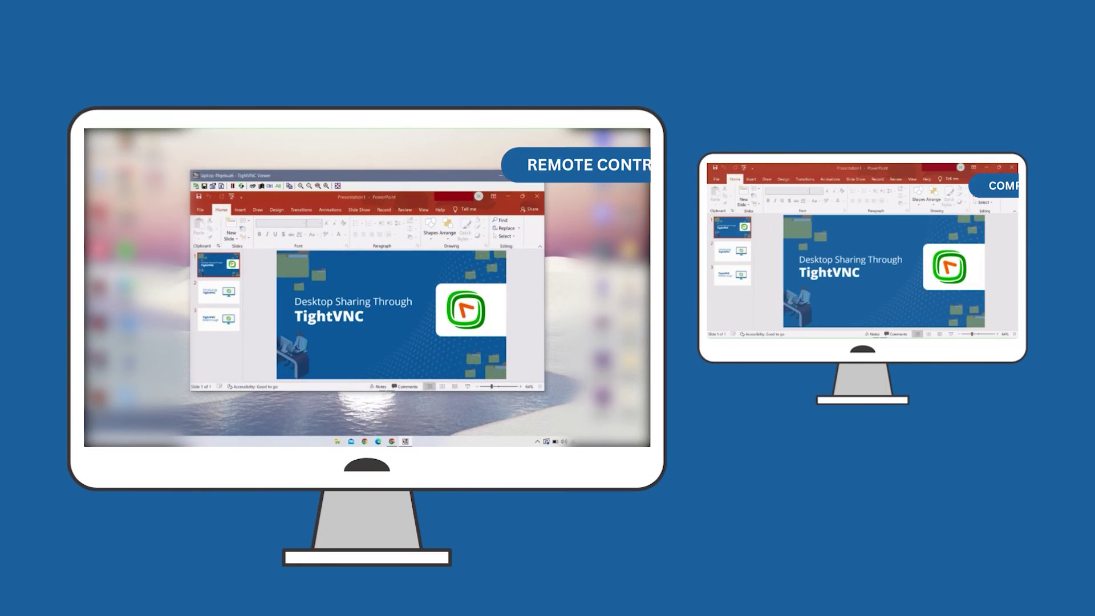
pyautogui.click(223, 299)
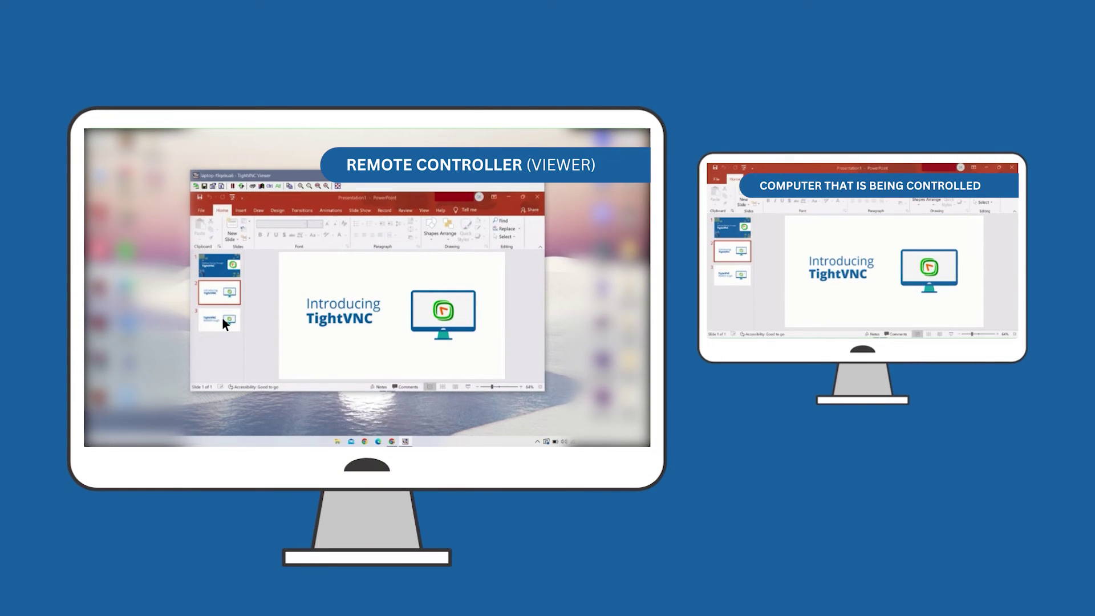
pyautogui.click(223, 319)
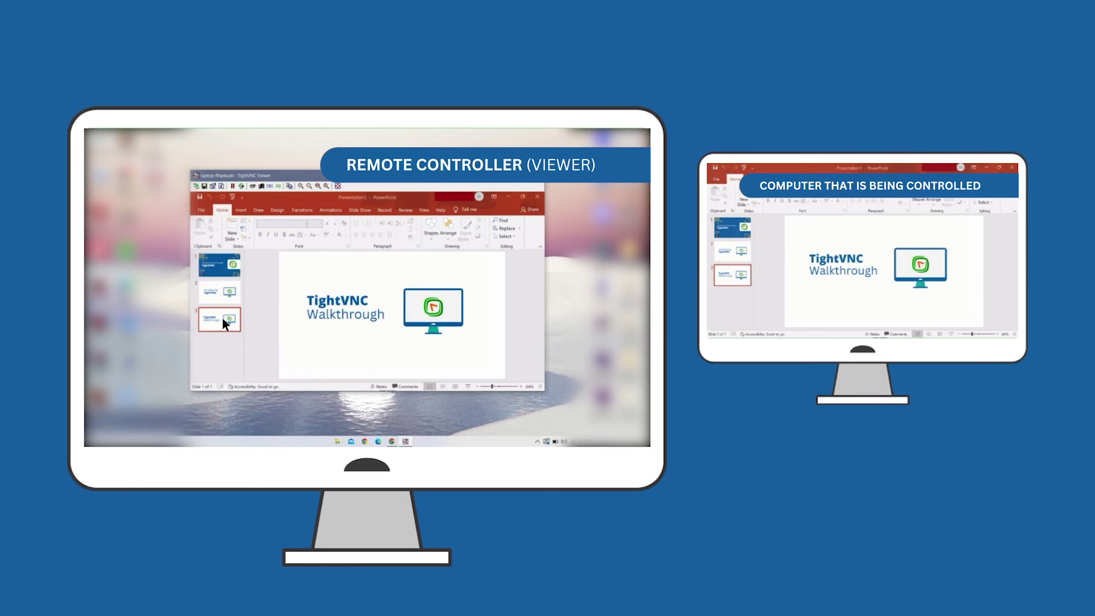